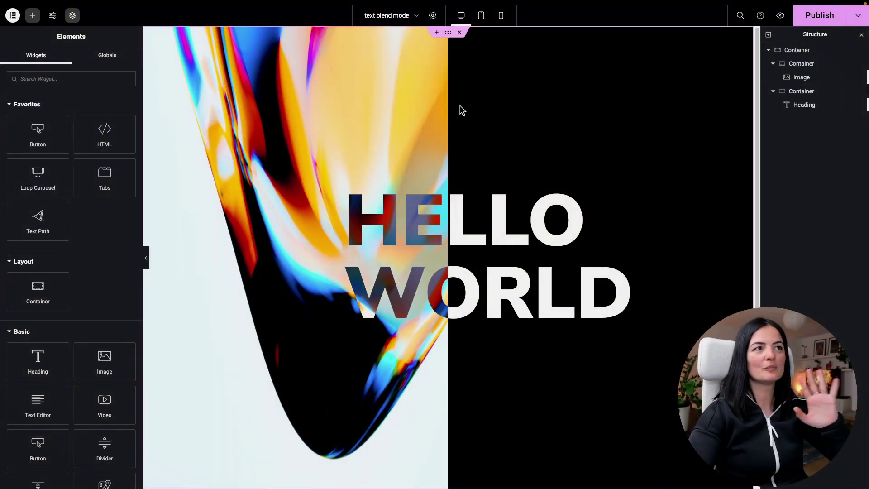
# Inspect the outer hero container's Style, Layout and Advanced settings.
pyautogui.click(807, 51)
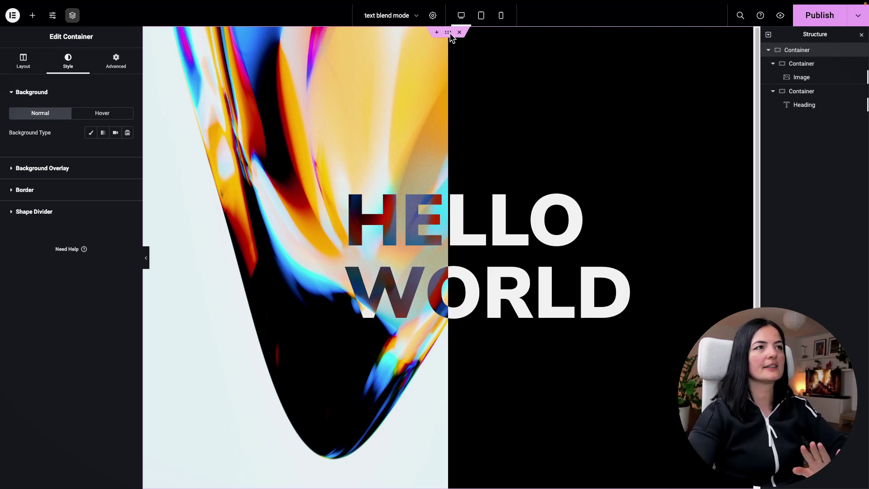
pyautogui.click(23, 63)
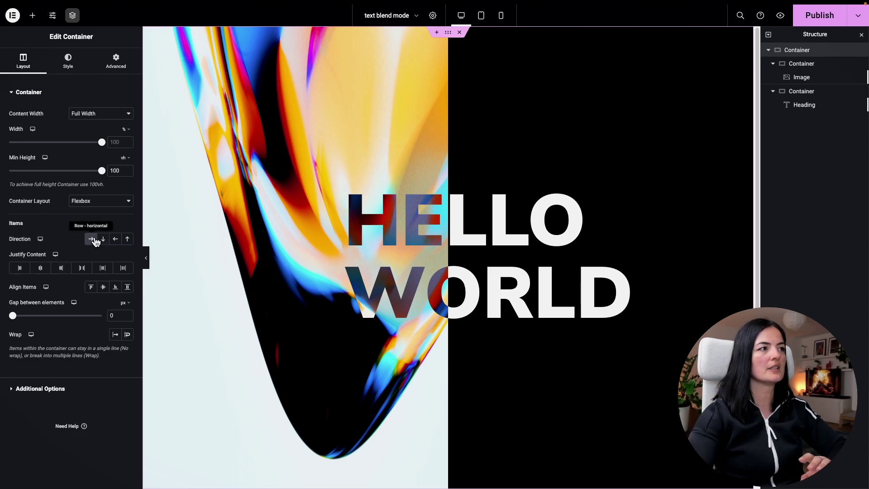
pyautogui.click(119, 68)
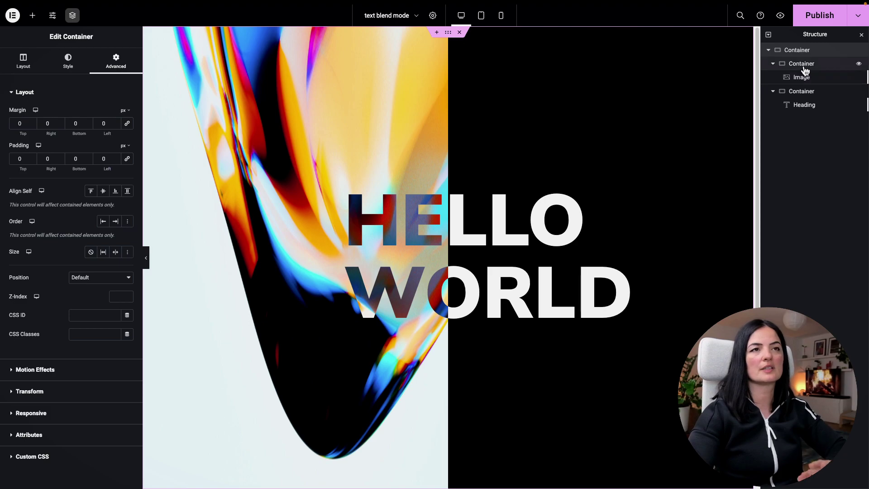
# Expand the nested container, select the abstract image, and briefly preview the hero without panels.
pyautogui.click(774, 64)
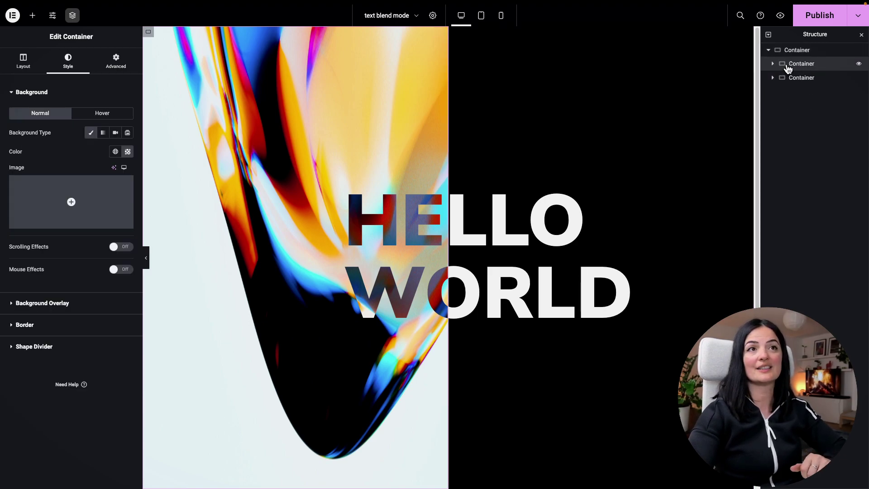
pyautogui.click(774, 64)
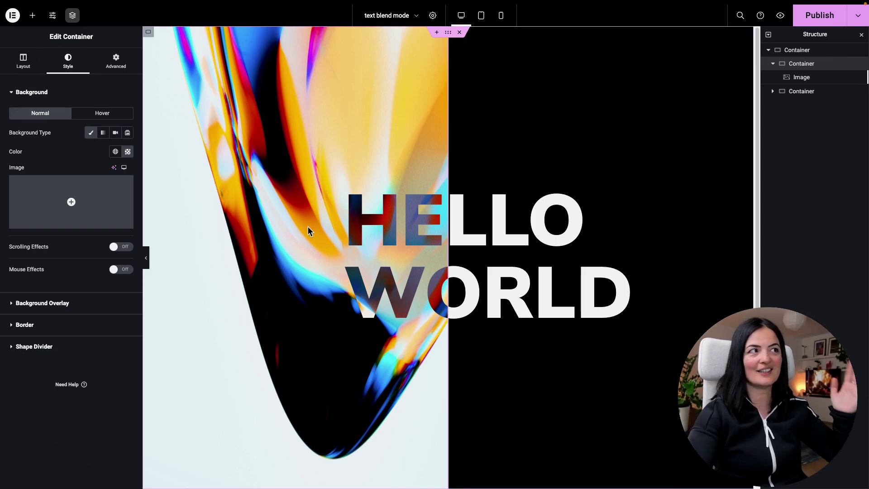
pyautogui.click(243, 140)
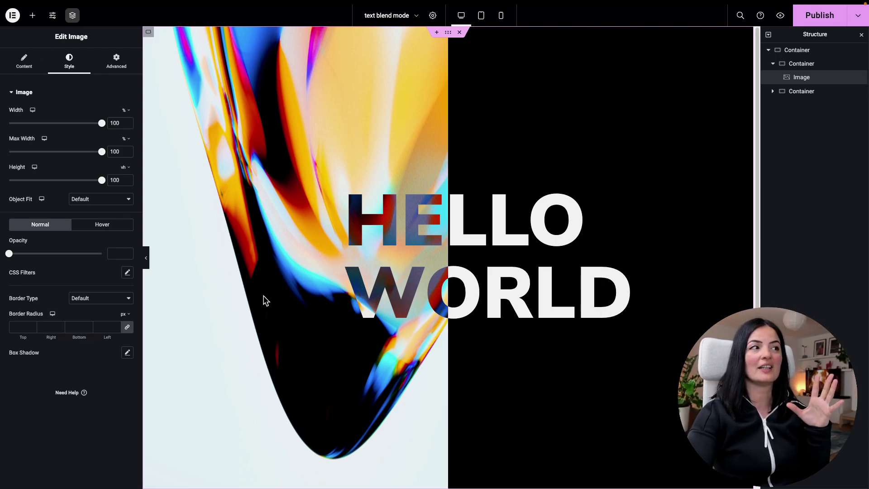
pyautogui.click(146, 258)
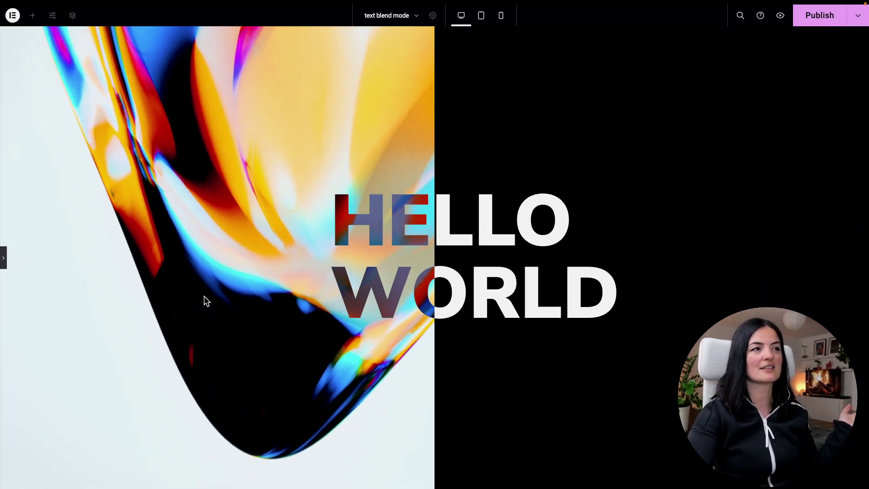
pyautogui.click(4, 257)
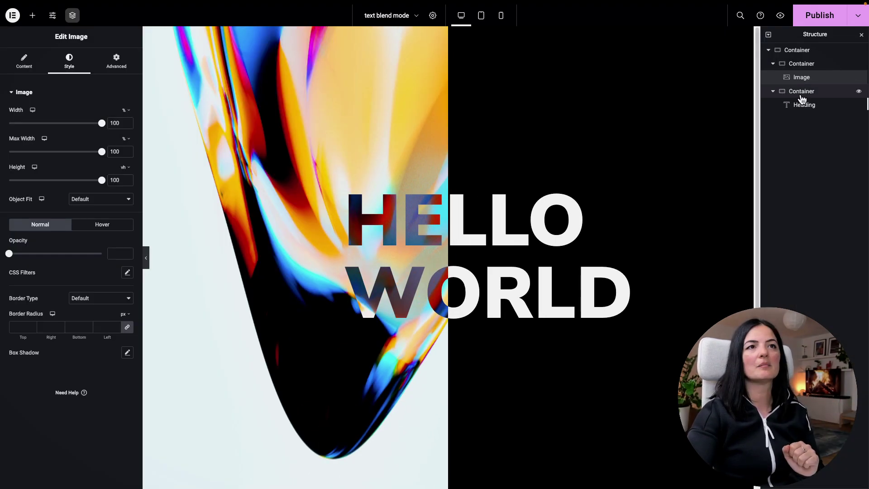
# Select the HELLO WORLD heading, review its offset margins and 50% width, then show its H1 title settings.
pyautogui.click(802, 95)
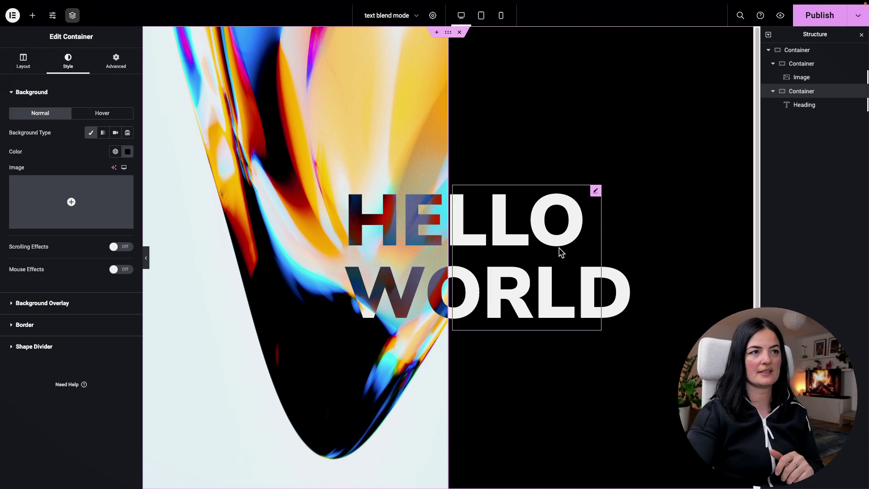
pyautogui.click(597, 192)
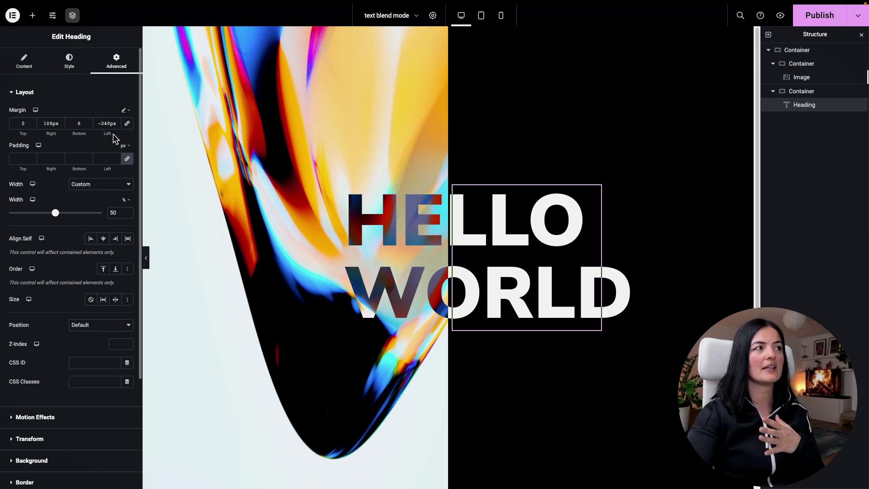
pyautogui.click(146, 257)
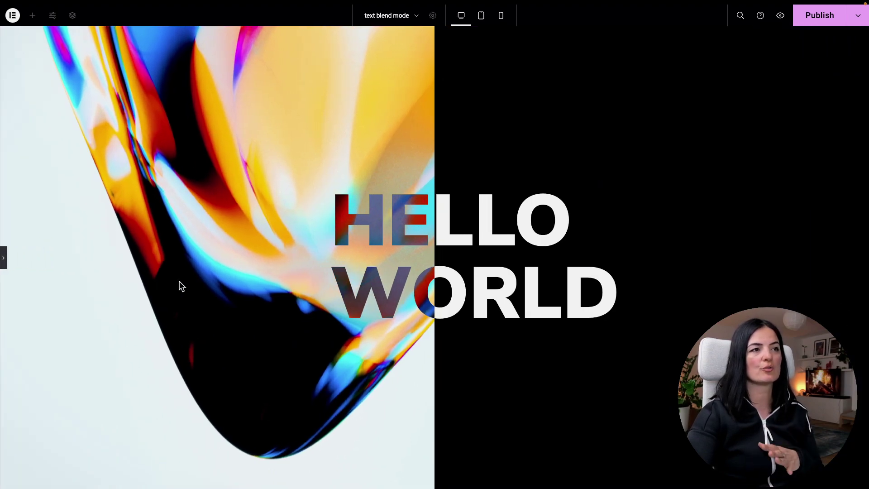
pyautogui.click(4, 258)
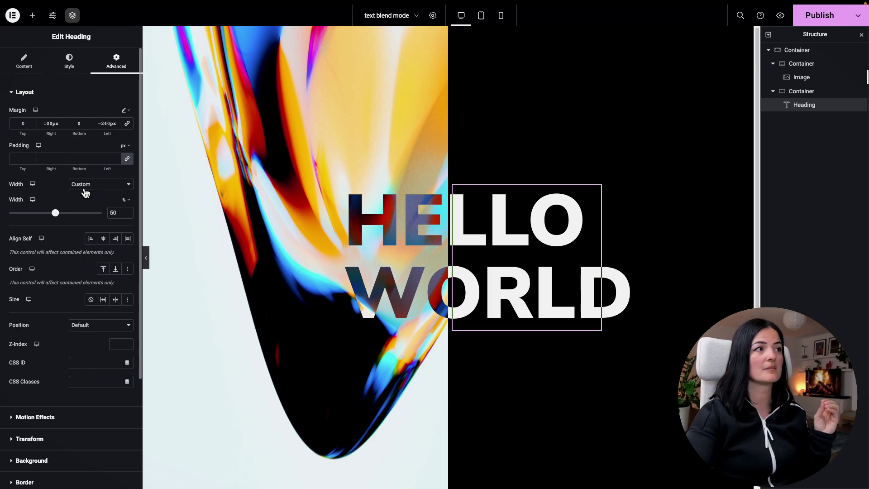
pyautogui.click(592, 197)
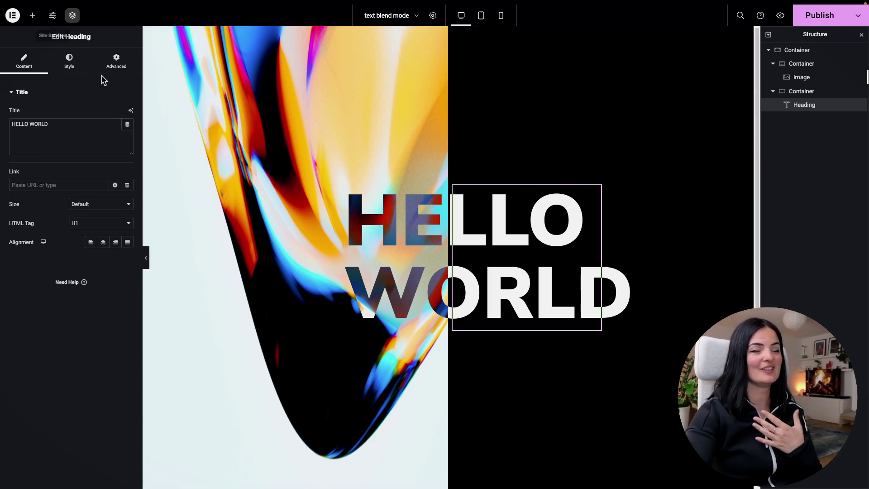
# Try the Difference-blended heading in black #000000, revert it to white #FFFFFF, then select the right-hand container.
pyautogui.click(69, 60)
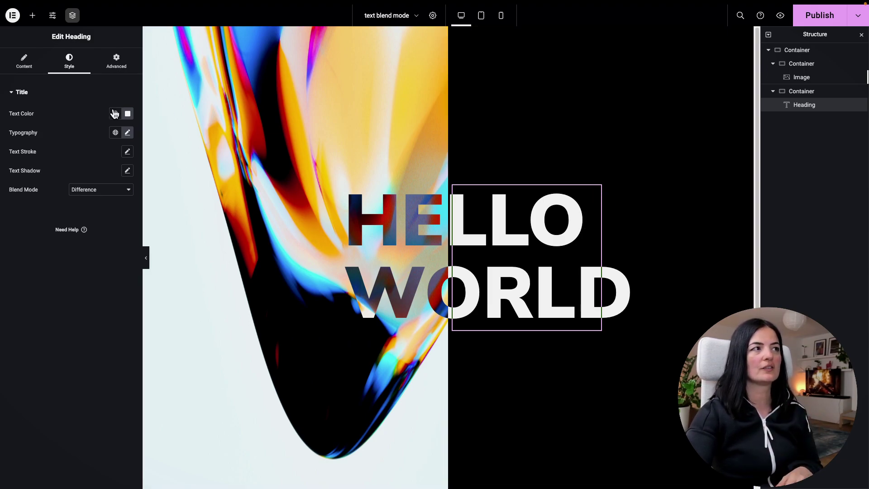
pyautogui.click(127, 115)
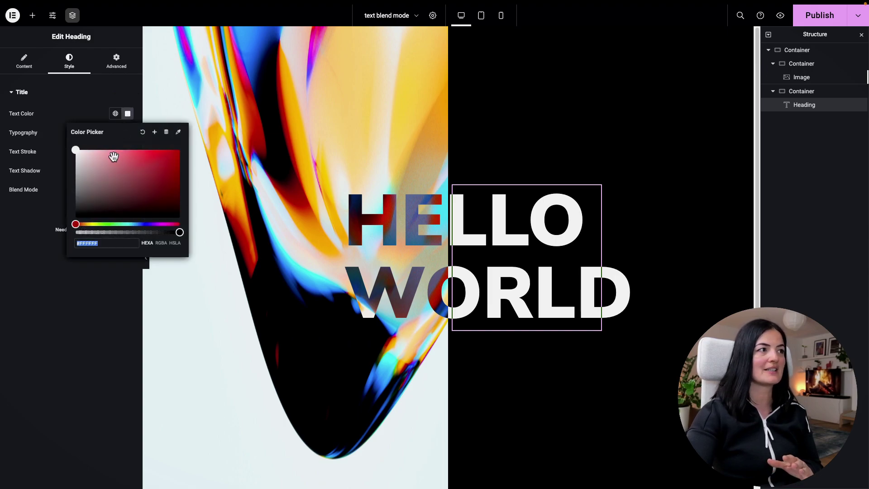
pyautogui.click(77, 218)
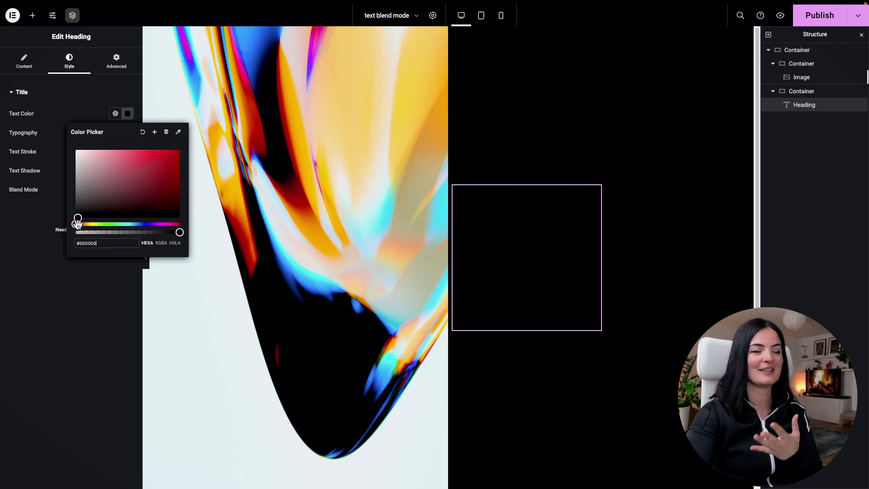
pyautogui.moveTo(83, 210); pyautogui.dragTo(76, 151)
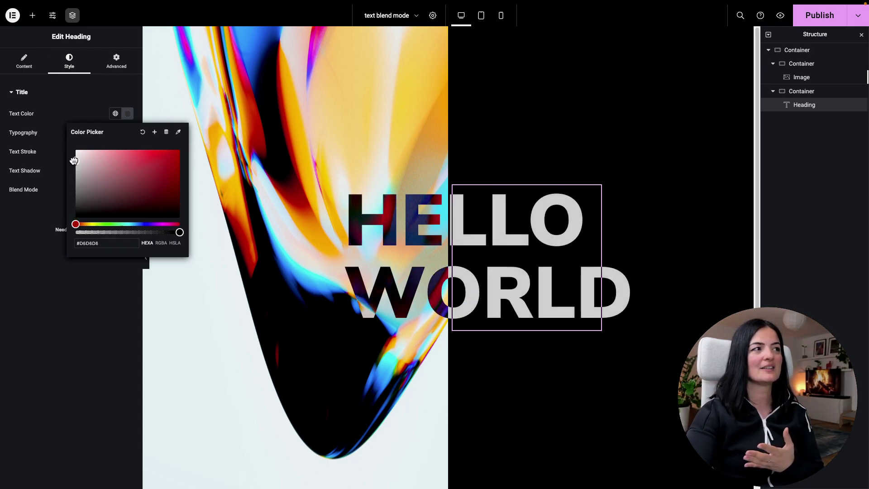
pyautogui.click(38, 351)
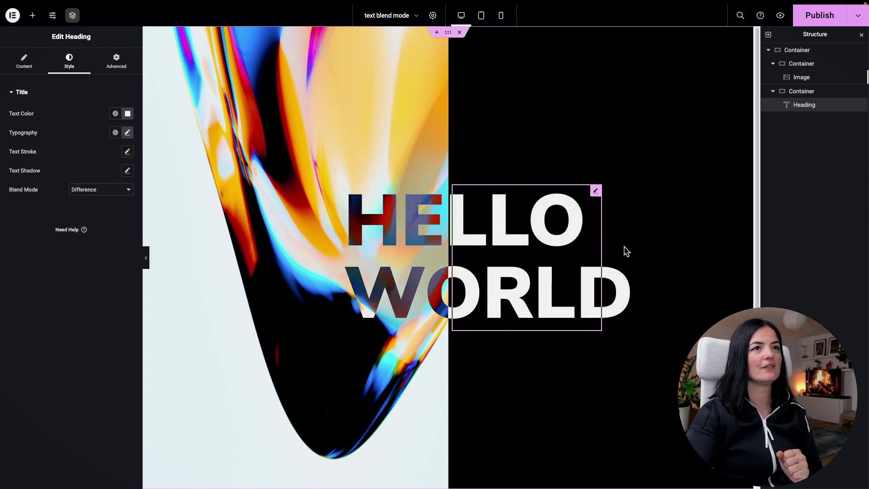
pyautogui.click(802, 92)
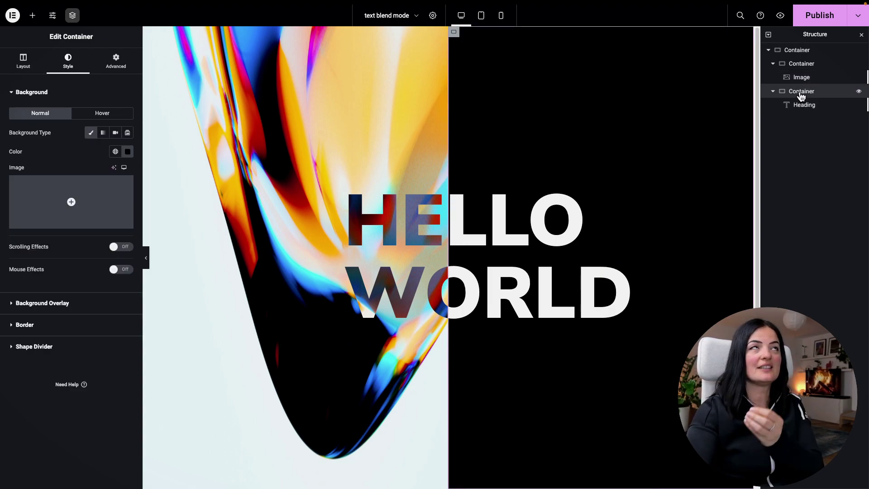
# Try green, red and blue shades, then settle the right-hand container's background on solid black.
pyautogui.click(127, 152)
pyautogui.click(144, 231)
pyautogui.moveTo(77, 262); pyautogui.dragTo(113, 263)
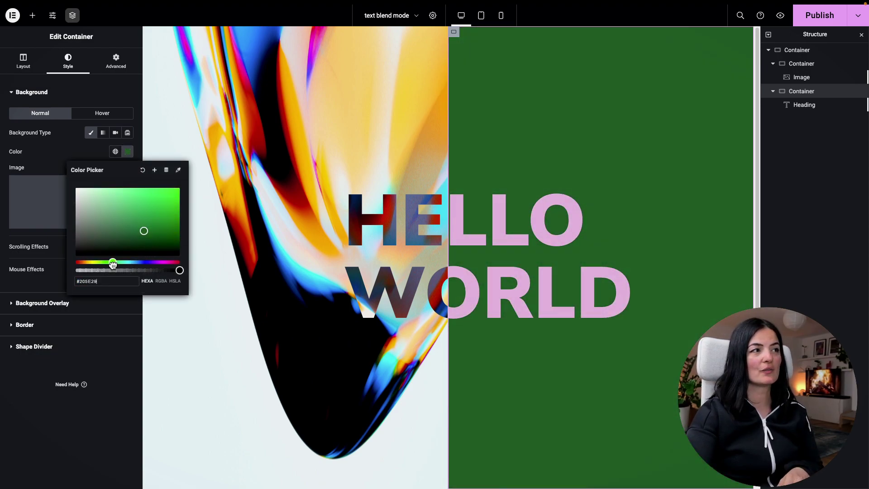
pyautogui.moveTo(144, 233); pyautogui.dragTo(125, 221)
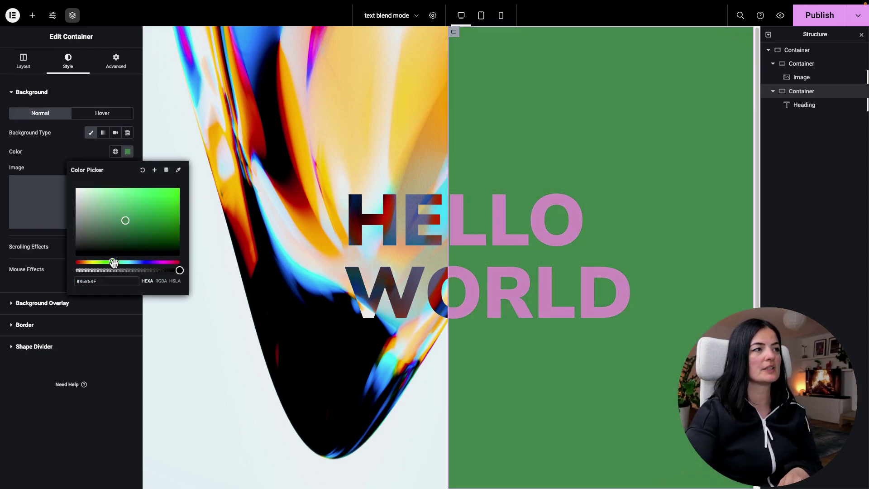
pyautogui.moveTo(113, 263); pyautogui.dragTo(71, 268)
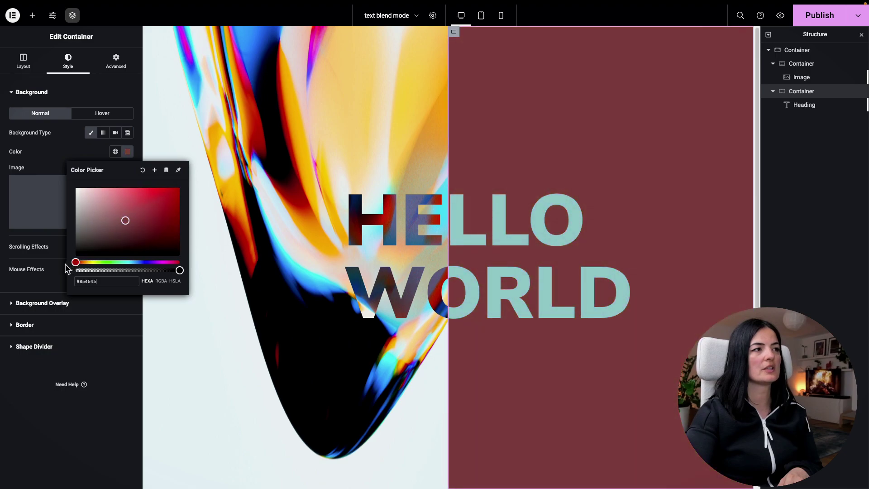
pyautogui.moveTo(128, 222); pyautogui.dragTo(163, 217)
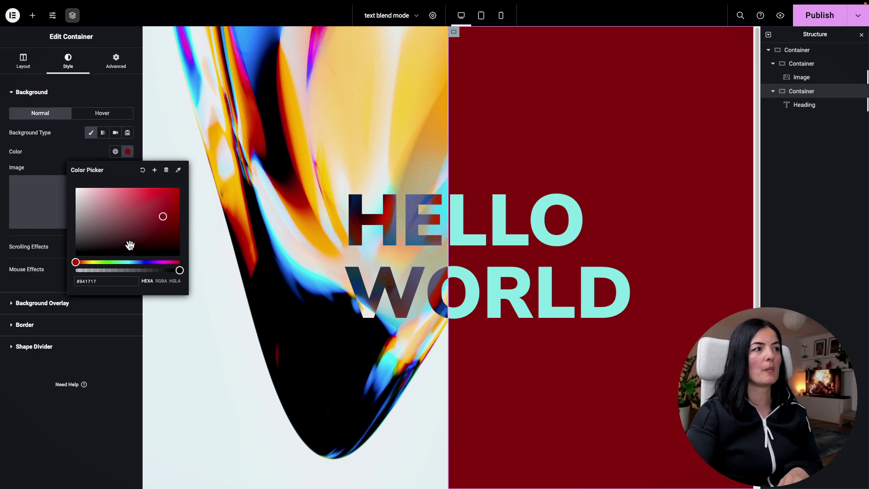
pyautogui.moveTo(75, 263); pyautogui.dragTo(142, 270)
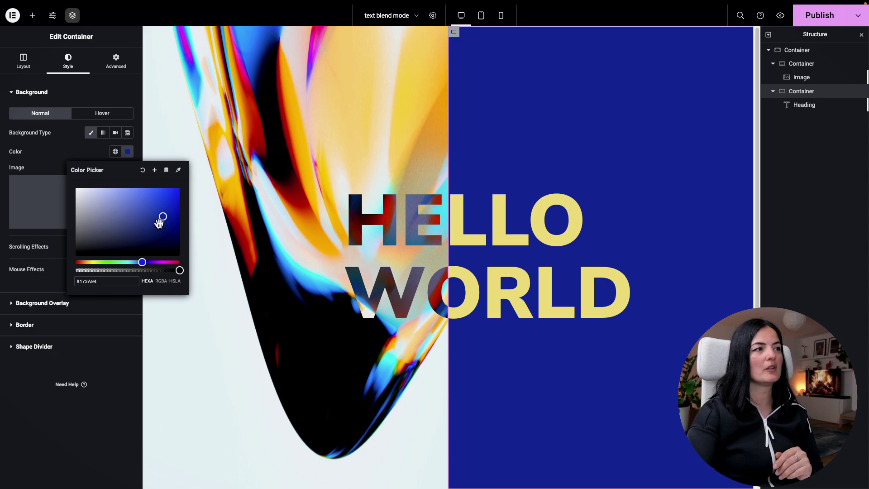
pyautogui.moveTo(163, 218); pyautogui.dragTo(74, 267)
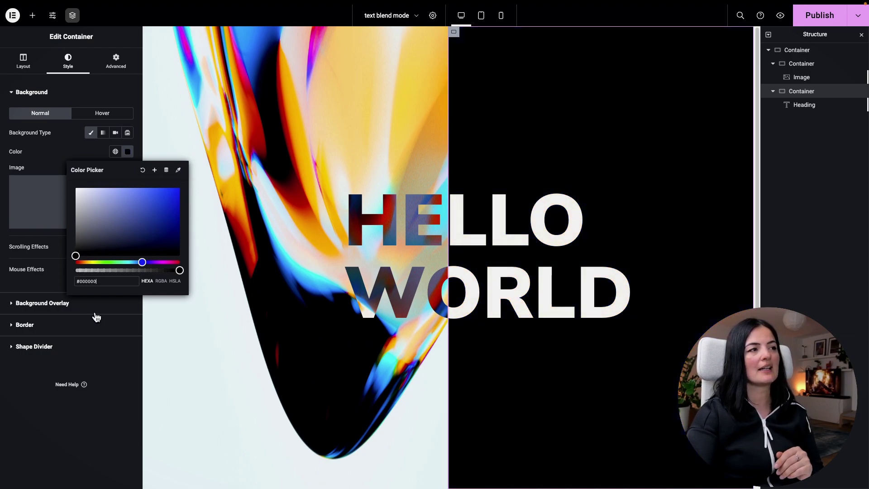
pyautogui.click(201, 351)
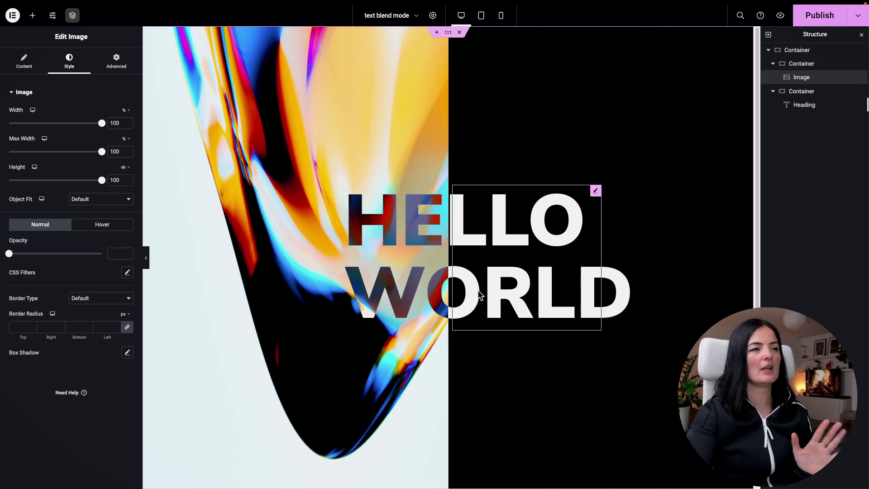
pyautogui.click(814, 95)
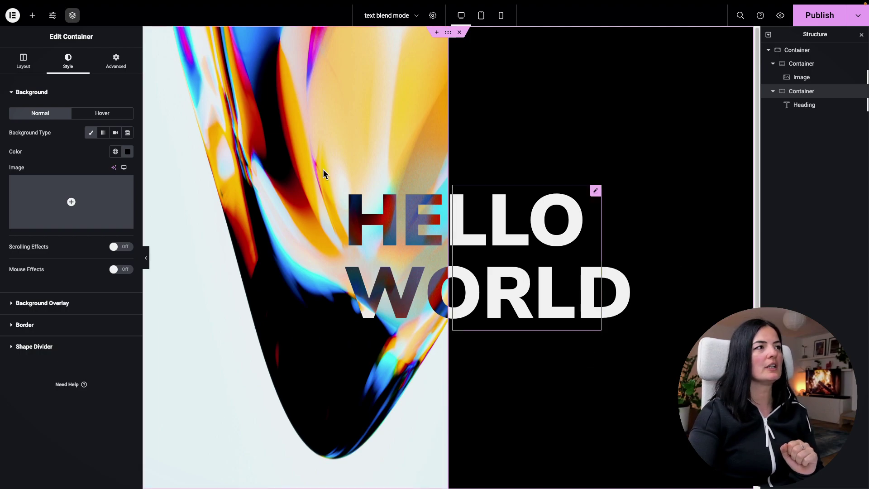
# Add a Text Editor paragraph below the heading with white text sized 1.2 rem.
pyautogui.moveTo(55, 23)
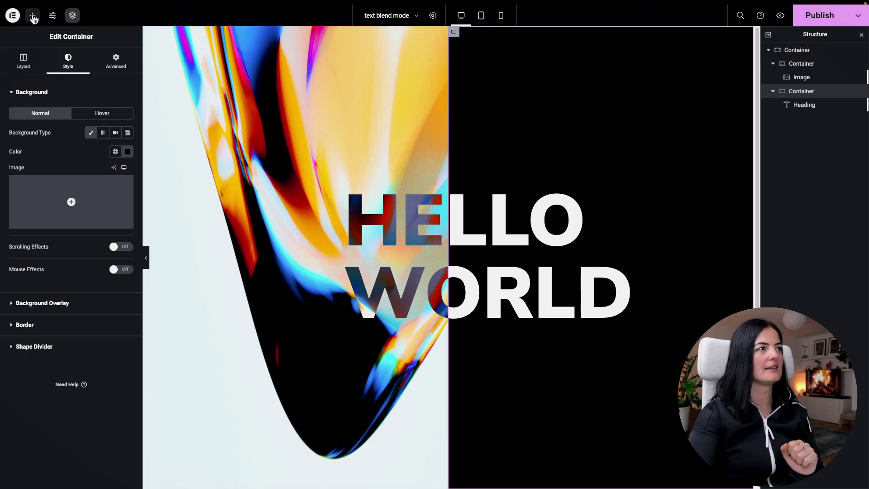
pyautogui.click(33, 15)
pyautogui.moveTo(38, 405); pyautogui.dragTo(557, 320)
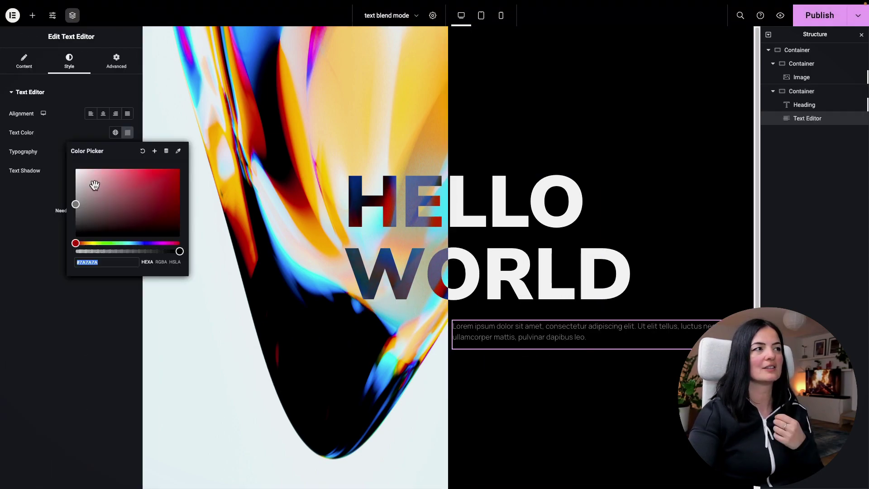
pyautogui.moveTo(95, 184); pyautogui.dragTo(78, 174)
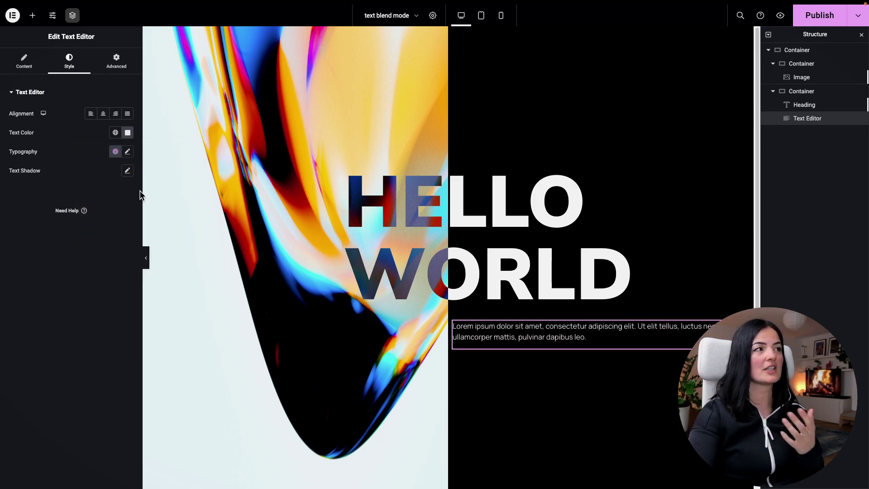
pyautogui.click(128, 151)
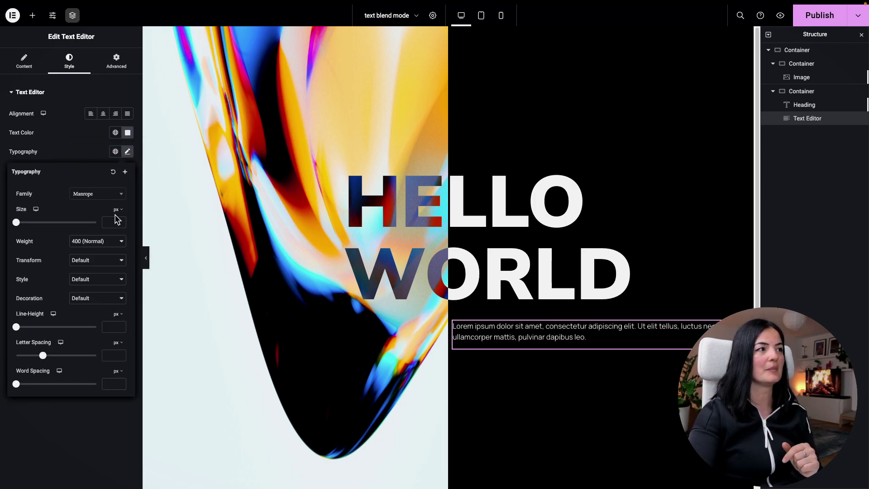
pyautogui.moveTo(117, 211)
pyautogui.click(116, 235)
pyautogui.moveTo(18, 223); pyautogui.dragTo(28, 226)
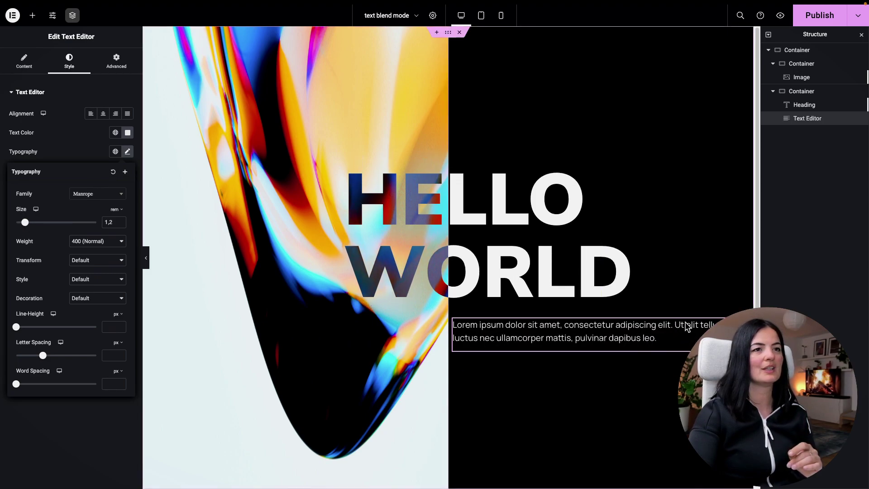
pyautogui.click(544, 332)
# Give the paragraph a custom 45% width.
pyautogui.click(116, 61)
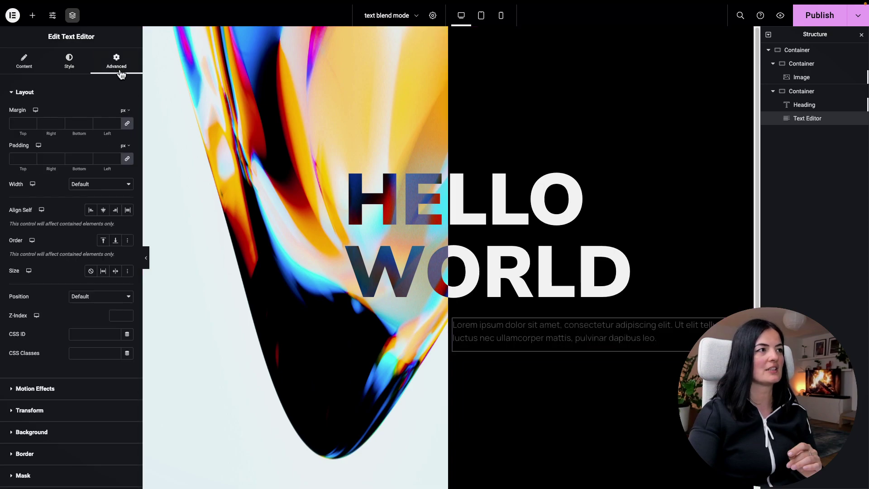
pyautogui.click(108, 185)
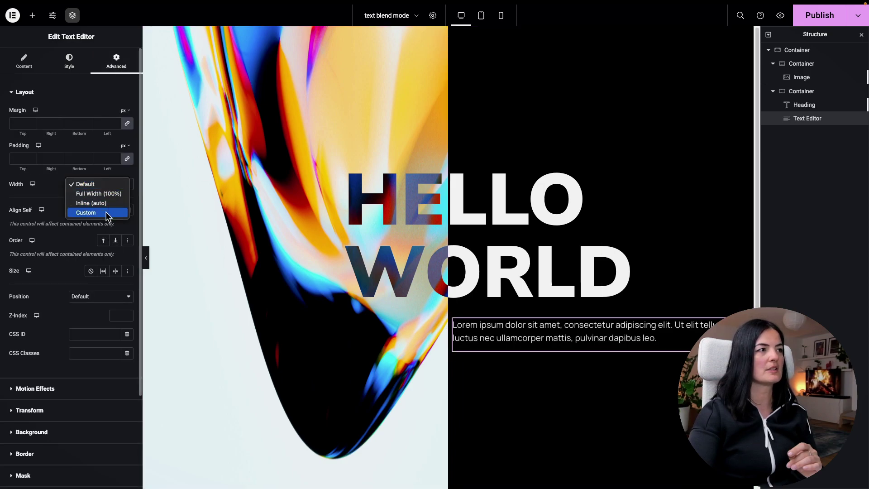
pyautogui.click(107, 212)
pyautogui.moveTo(18, 217); pyautogui.dragTo(53, 220)
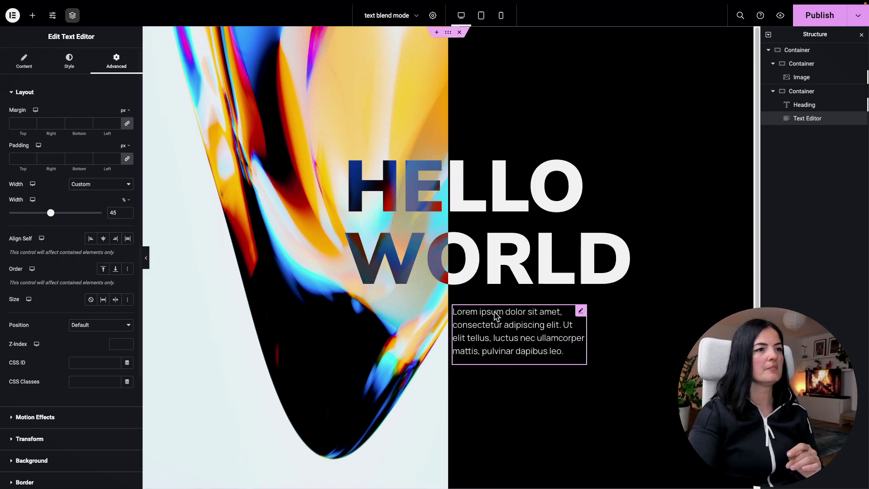
# Add a Button widget below the paragraph and set Align Self to Start.
pyautogui.click(33, 16)
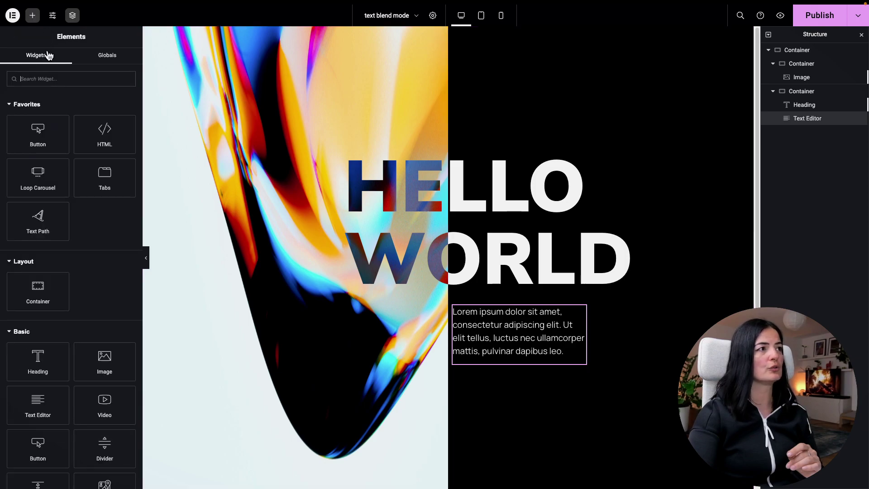
pyautogui.moveTo(49, 142); pyautogui.dragTo(527, 362)
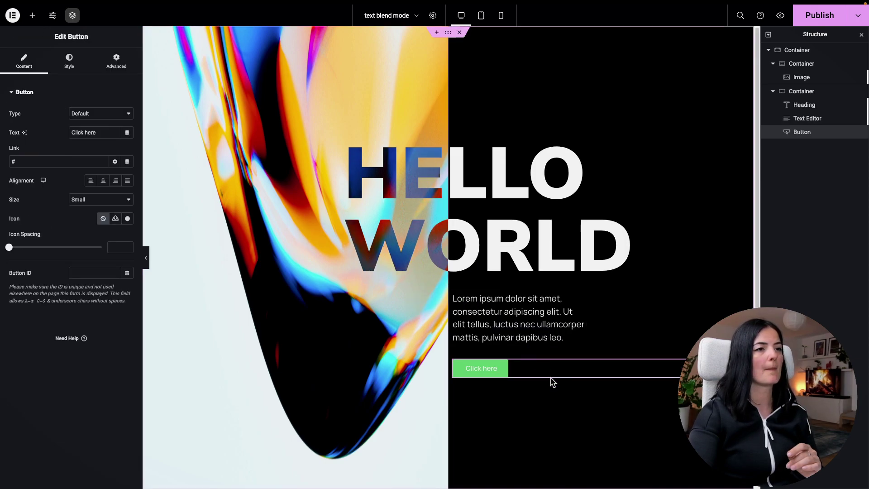
pyautogui.click(117, 61)
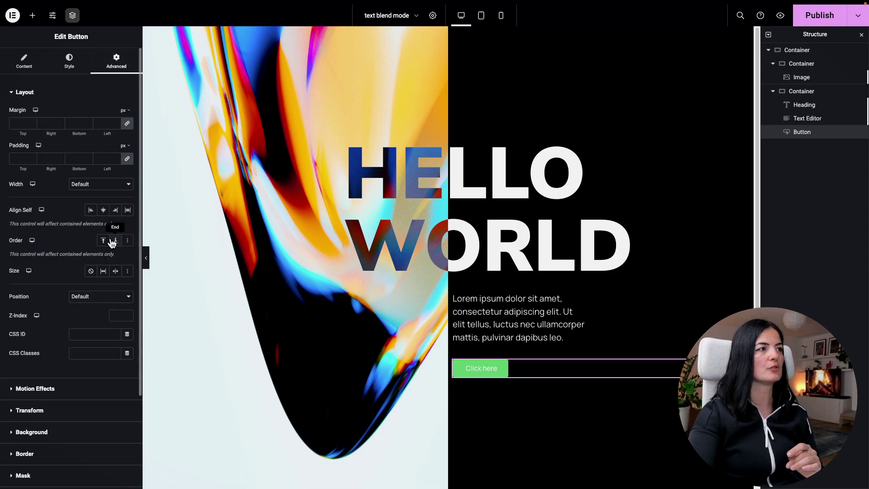
pyautogui.click(91, 211)
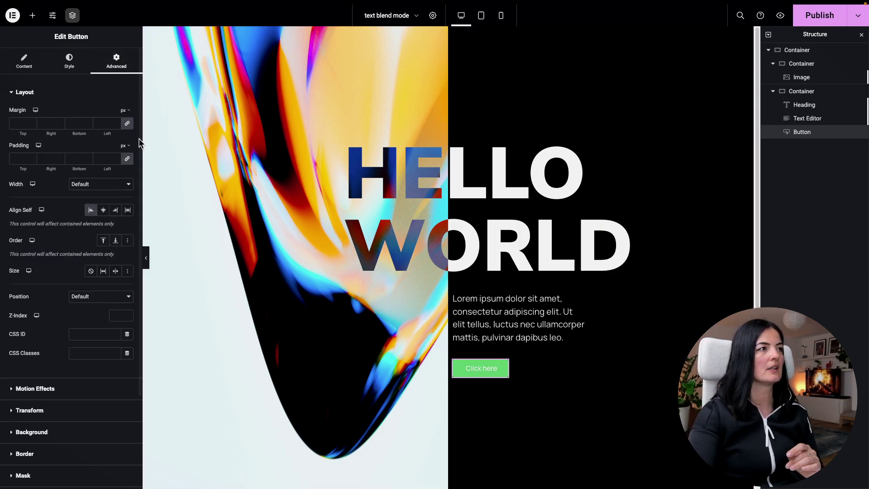
# Set the button padding to 15/40/15/40.
pyautogui.click(69, 61)
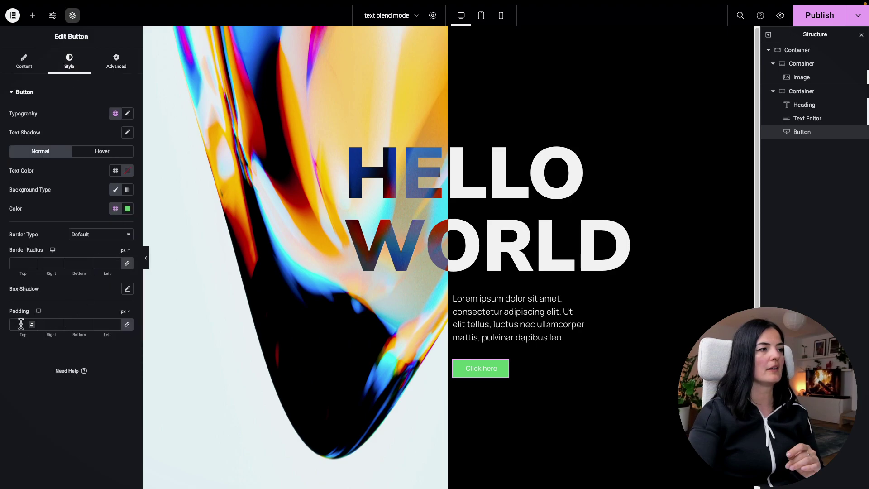
pyautogui.write('0')
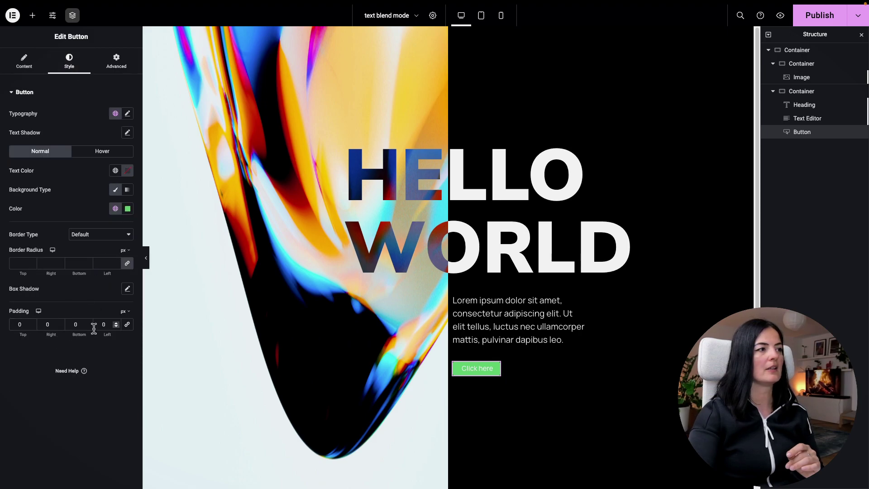
pyautogui.write('15')
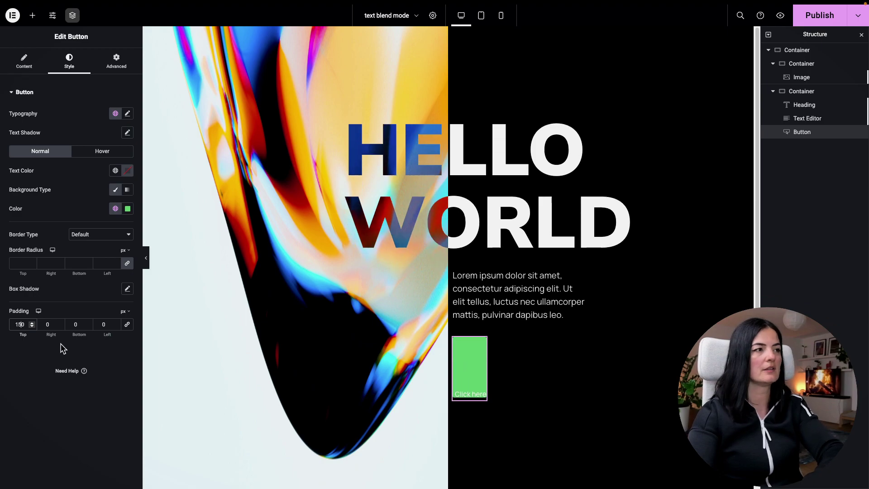
pyautogui.press('Delete')
pyautogui.doubleClick(25, 330)
pyautogui.click(78, 324)
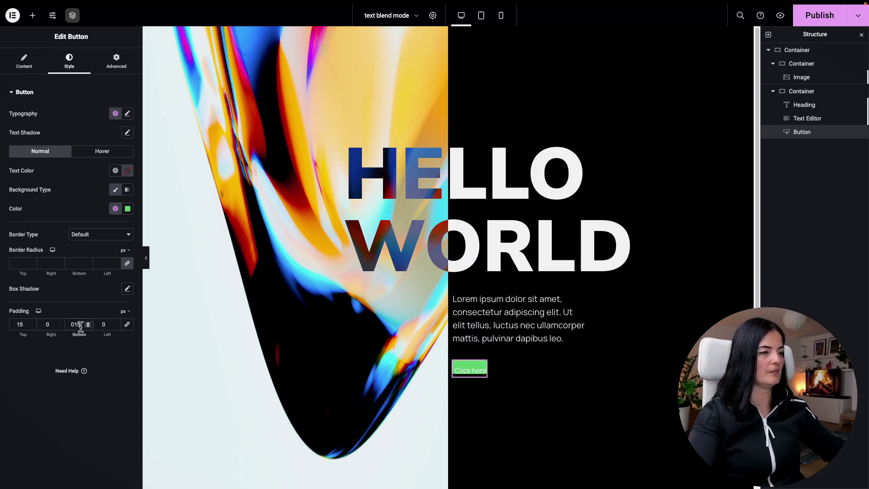
pyautogui.write('15')
pyautogui.moveTo(52, 335); pyautogui.dragTo(129, 333)
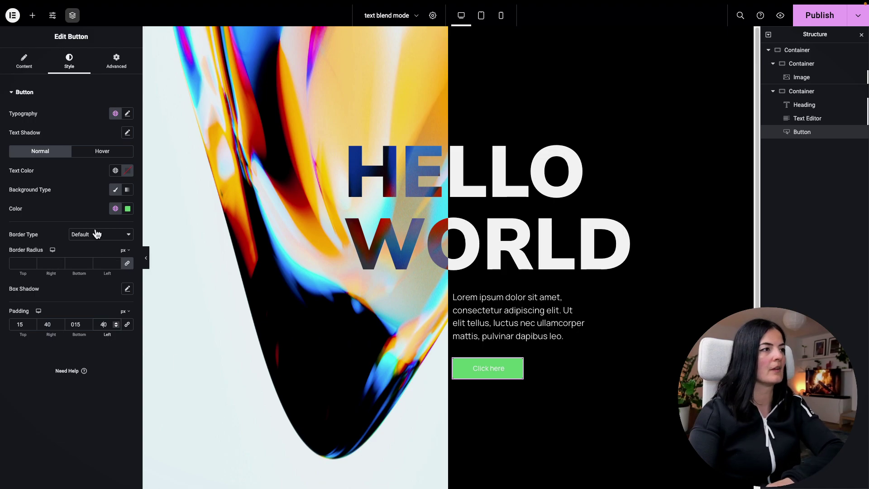
# Give the button a white background, black text and a 50 border radius.
pyautogui.click(128, 209)
pyautogui.moveTo(104, 258); pyautogui.dragTo(63, 243)
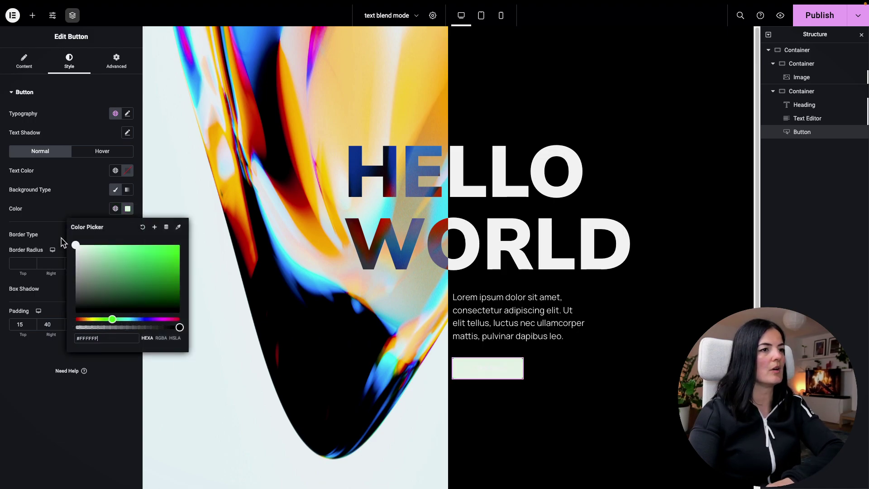
pyautogui.click(127, 170)
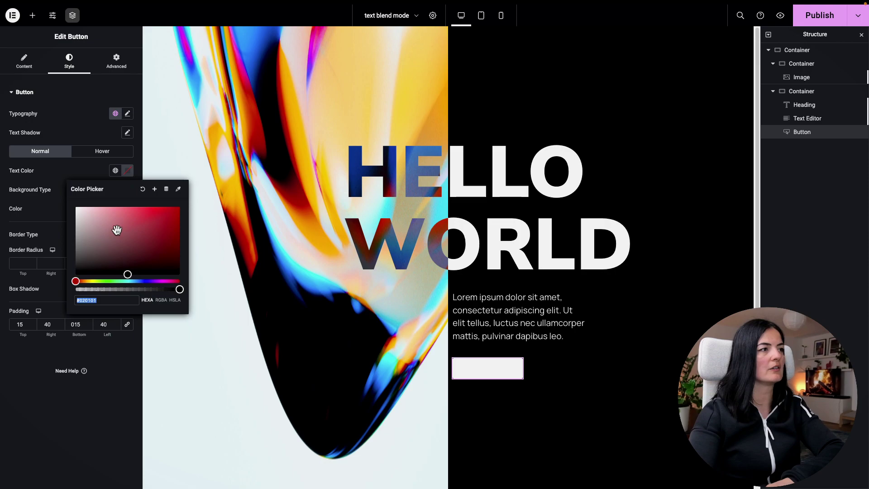
pyautogui.moveTo(128, 274); pyautogui.dragTo(85, 288)
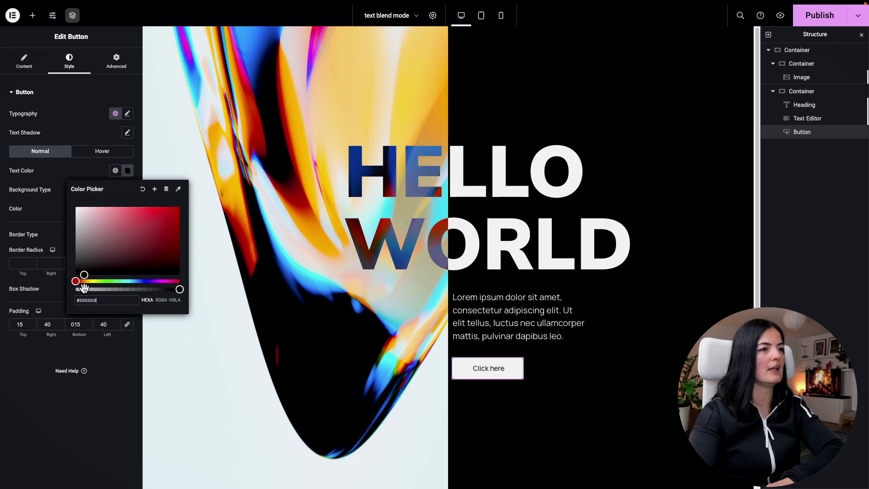
pyautogui.click(20, 261)
pyautogui.write('5')
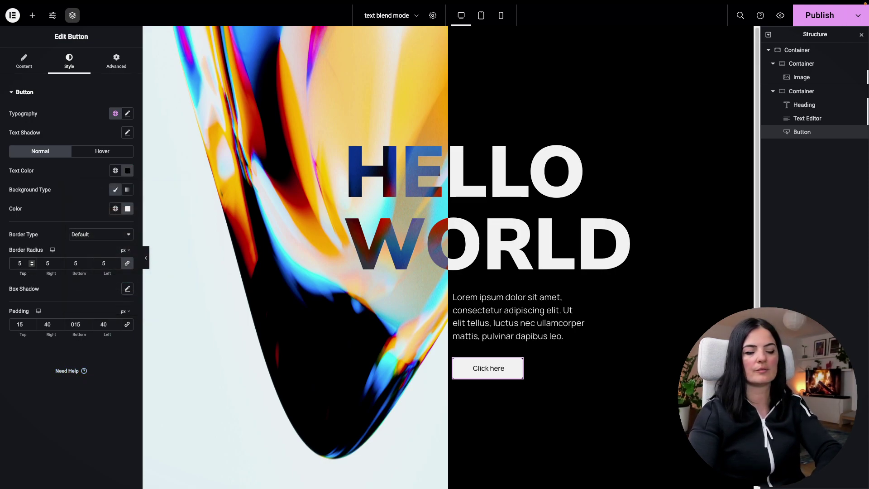
pyautogui.write('0')
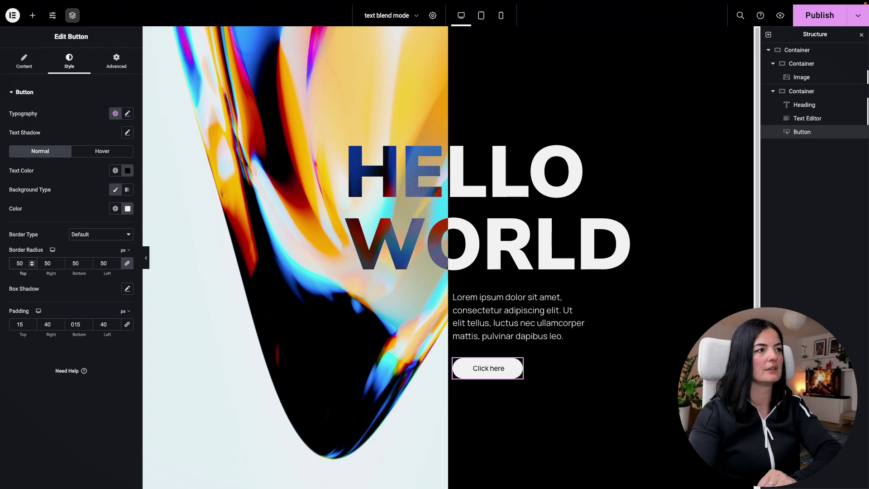
# Publish the page and view it live.
pyautogui.click(820, 15)
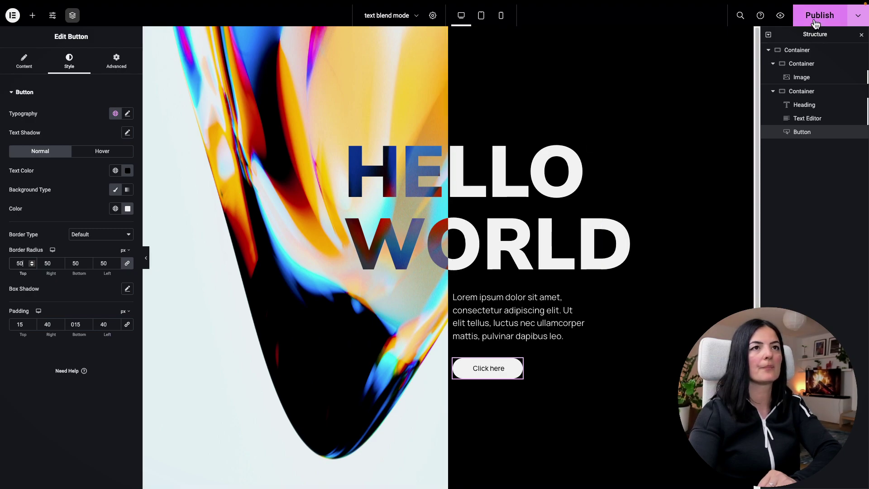
pyautogui.click(780, 17)
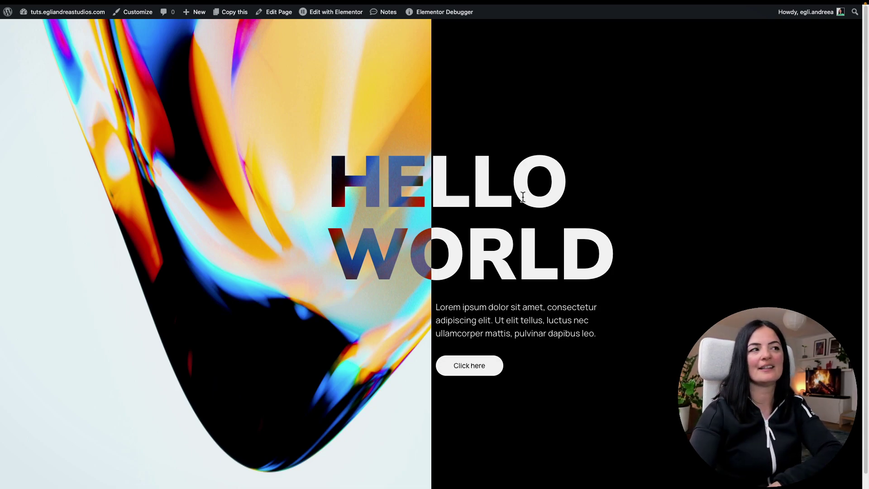
# Switch back to the 'Edit "text blend mode"' browser tab.
pyautogui.moveTo(1, 172)
pyautogui.click(45, 435)
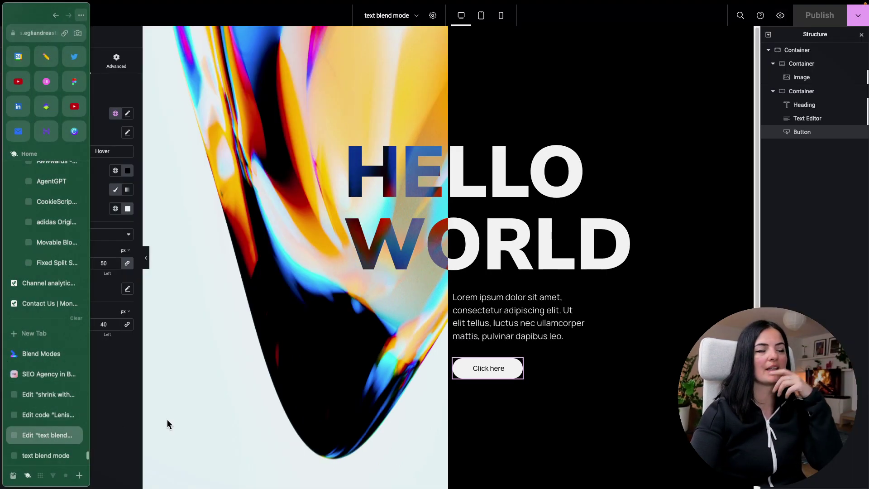